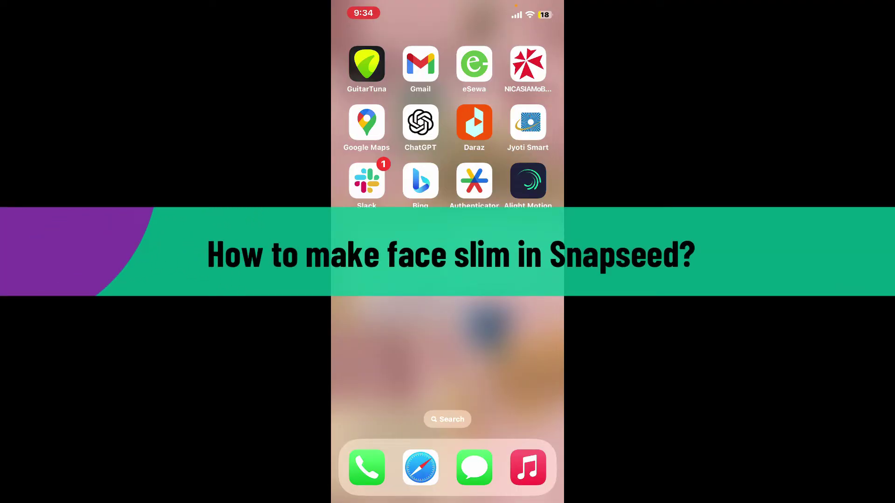
pyautogui.hscroll(5, 448, 186)
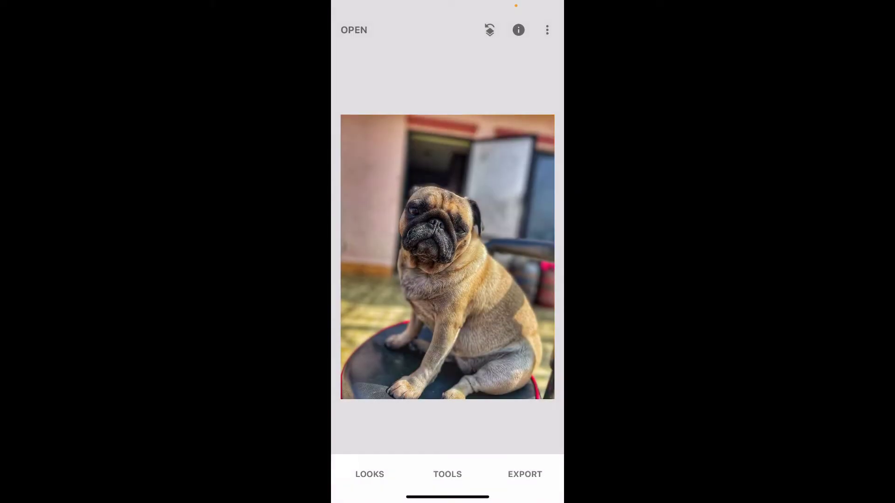
# Discard the pug photo and open the photo of the woman at the green railing.
pyautogui.click(354, 29)
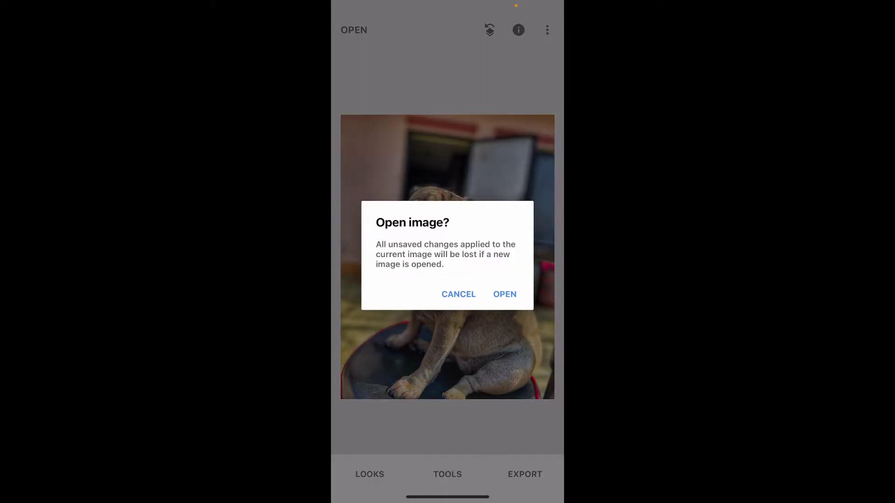
pyautogui.click(504, 294)
pyautogui.hscroll(10, 447, 333)
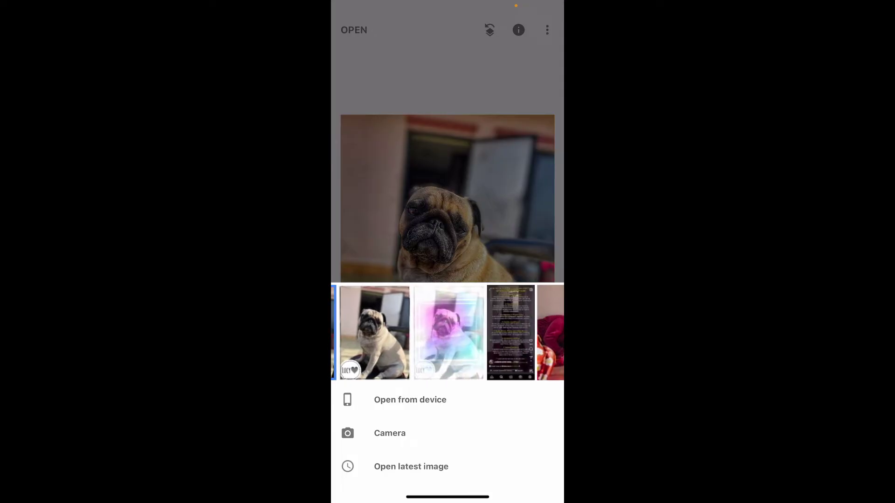
pyautogui.click(502, 332)
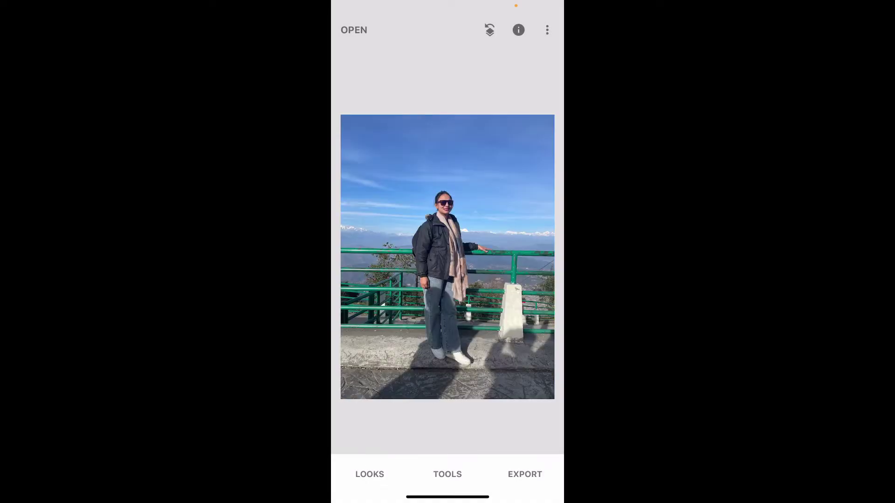
# Open the Head pose tool on the railing portrait.
pyautogui.click(447, 474)
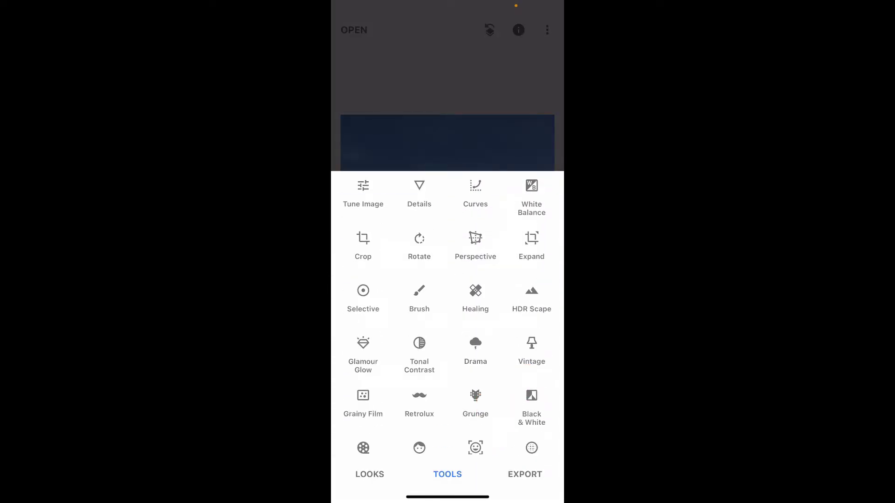
pyautogui.scroll(-3, 447, 314)
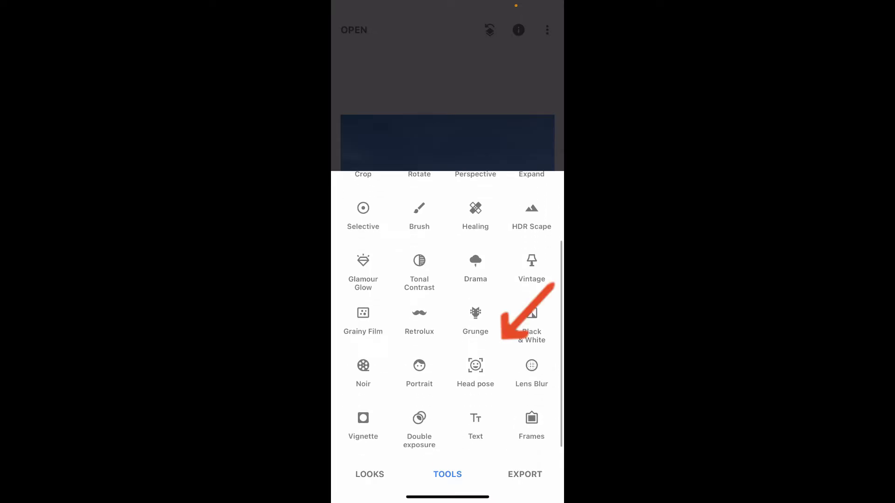
pyautogui.click(476, 366)
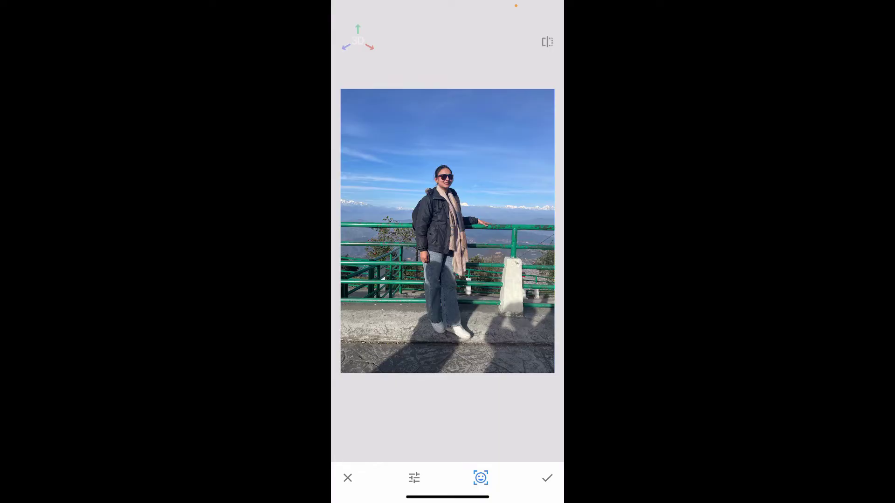
# Raise Head pose Focal length to +100 to slim the face, showing the face pose handle.
pyautogui.moveTo(447, 280); pyautogui.dragTo(448, 307)
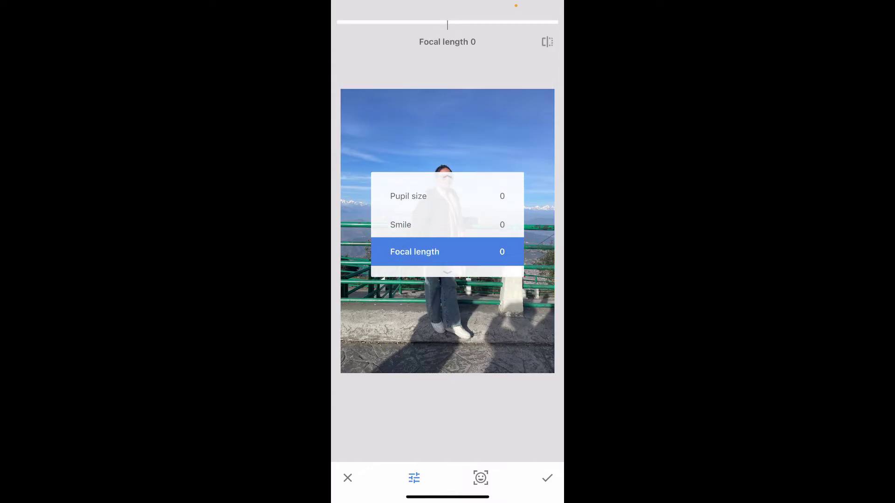
pyautogui.moveTo(420, 231); pyautogui.dragTo(489, 231)
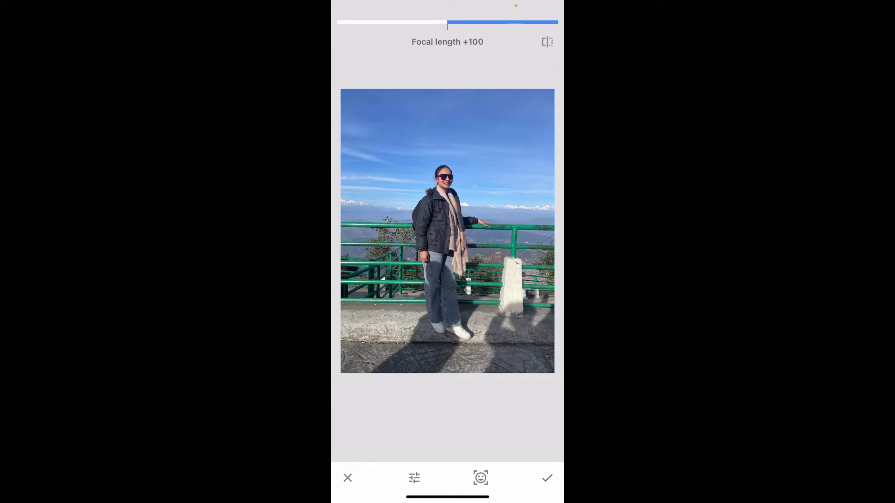
pyautogui.click(480, 477)
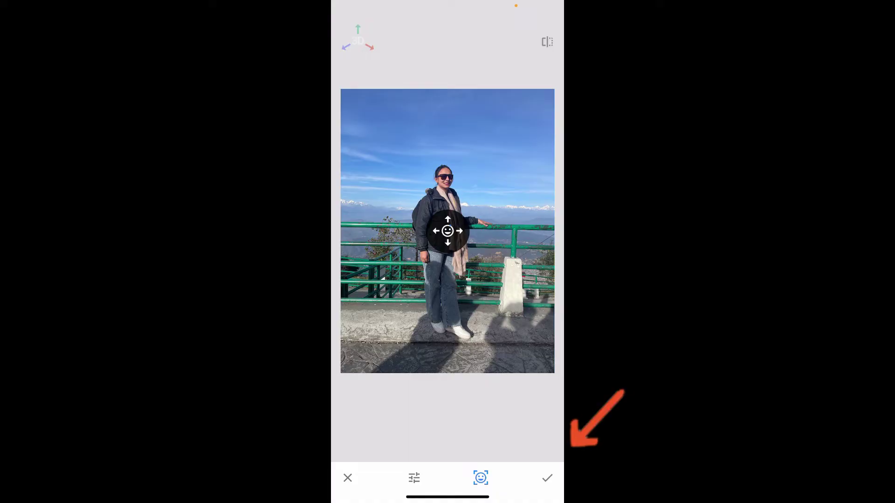
# Apply the Head pose edit with focal length +100.
pyautogui.click(547, 478)
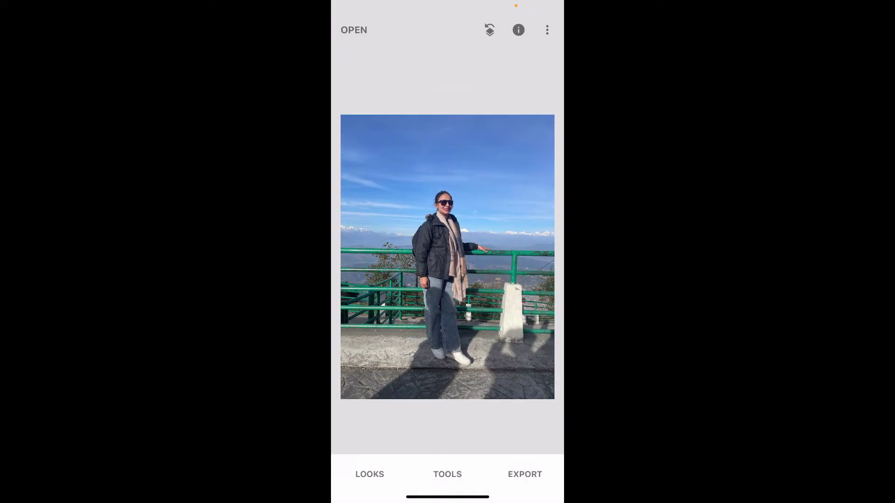
pyautogui.click(447, 474)
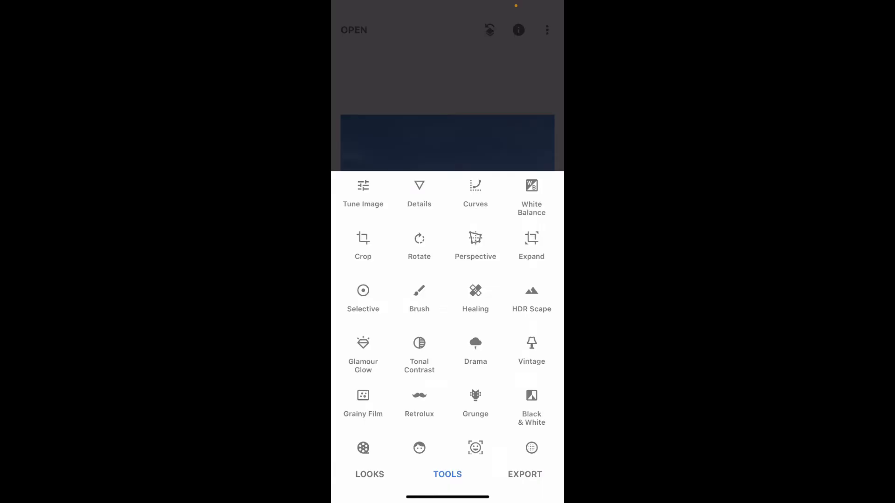
pyautogui.scroll(-2, 448, 315)
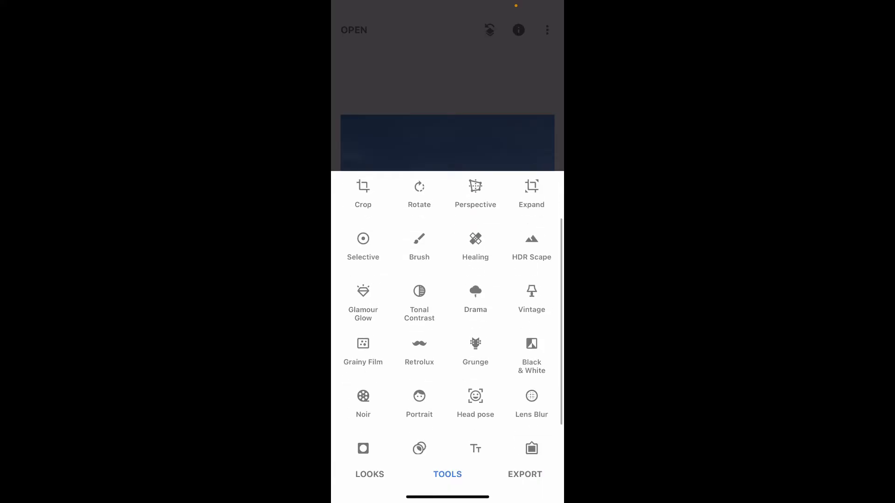
pyautogui.click(448, 474)
pyautogui.scroll(-2, 447, 314)
pyautogui.moveTo(447, 314); pyautogui.dragTo(448, 385)
# Add a Lens Blur with a tall elliptical sharp area centred on the woman's face.
pyautogui.click(532, 434)
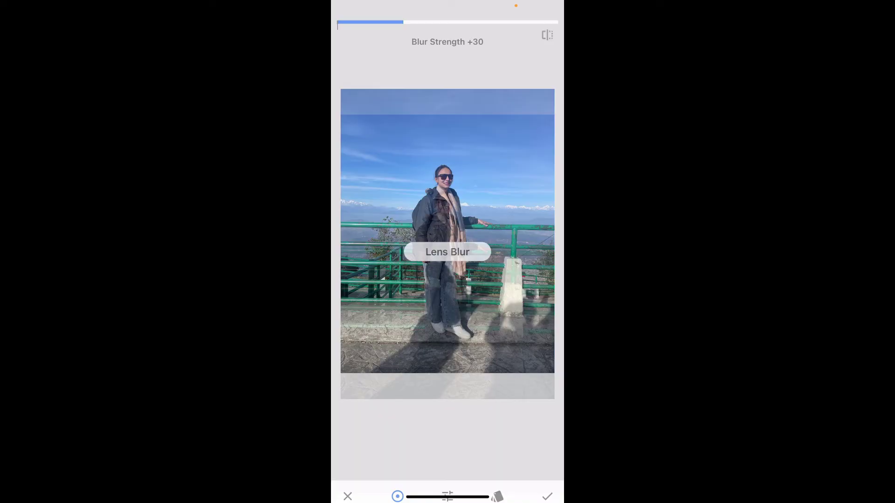
pyautogui.moveTo(447, 231)
pyautogui.mouseDown()
pyautogui.moveTo(452, 186)
pyautogui.moveTo(453, 195)
pyautogui.mouseUp()
pyautogui.scroll(-2, 453, 196)
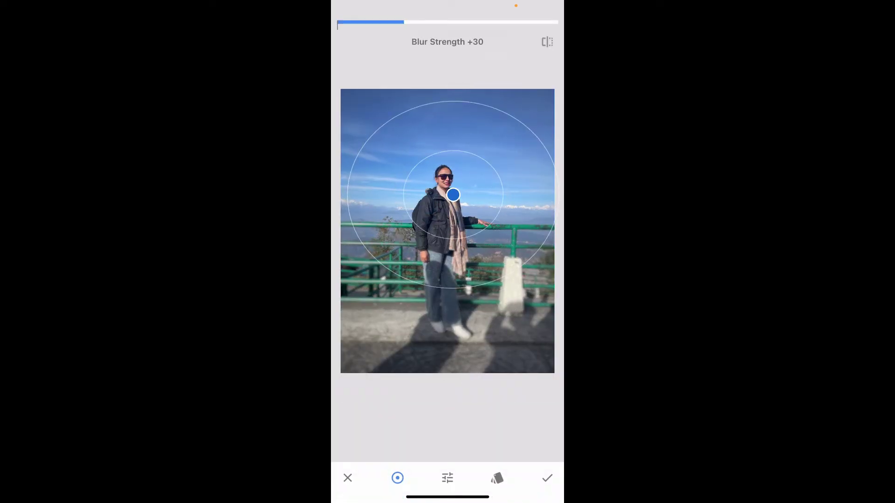
pyautogui.moveTo(447, 314); pyautogui.dragTo(433, 315)
pyautogui.moveTo(453, 196)
pyautogui.mouseDown()
pyautogui.moveTo(458, 165)
pyautogui.moveTo(438, 200)
pyautogui.moveTo(441, 184)
pyautogui.mouseUp()
pyautogui.scroll(2, 455, 174)
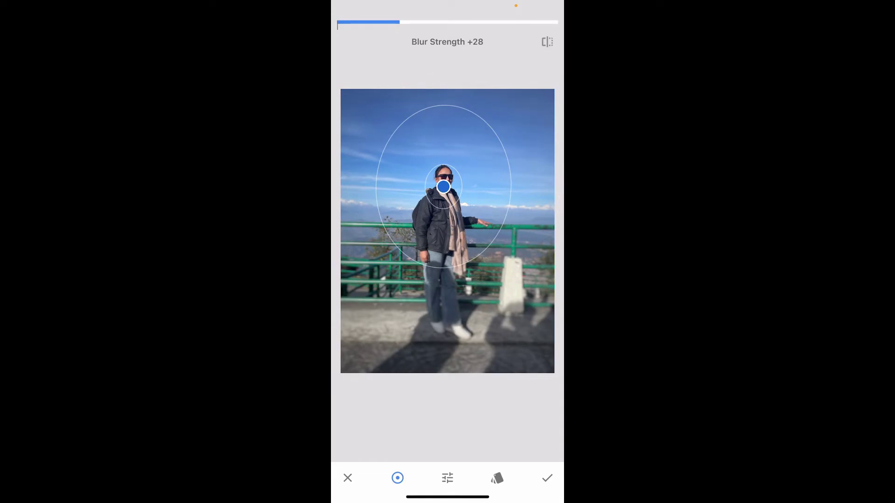
pyautogui.moveTo(448, 231)
pyautogui.mouseDown()
pyautogui.moveTo(447, 294)
pyautogui.moveTo(490, 314)
pyautogui.moveTo(536, 315)
pyautogui.mouseUp()
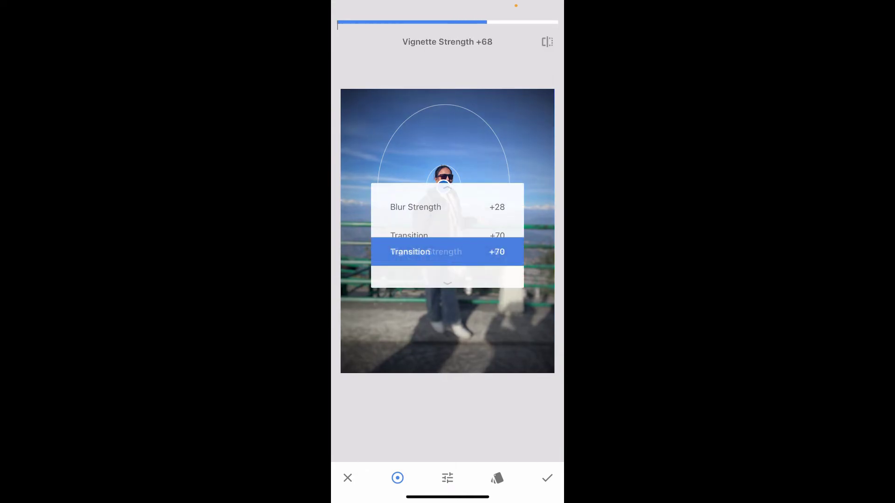
# Raise the Lens Blur Transition to +83 to soften the blur edge.
pyautogui.moveTo(448, 280)
pyautogui.mouseDown()
pyautogui.moveTo(448, 307)
pyautogui.moveTo(504, 307)
pyautogui.moveTo(447, 308)
pyautogui.moveTo(483, 308)
pyautogui.moveTo(448, 280)
pyautogui.moveTo(447, 312)
pyautogui.moveTo(518, 312)
pyautogui.moveTo(497, 313)
pyautogui.mouseUp()
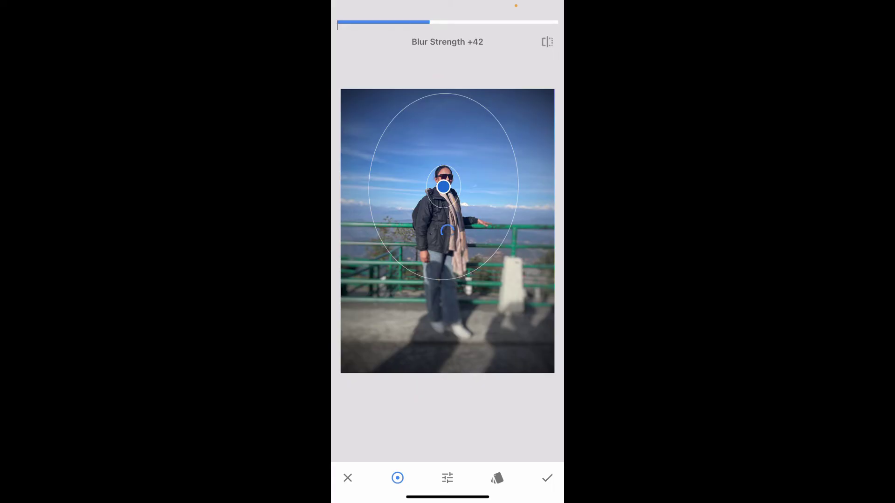
# Apply the Lens Blur, leaving the railing portrait's background blurred and vignetted.
pyautogui.click(547, 478)
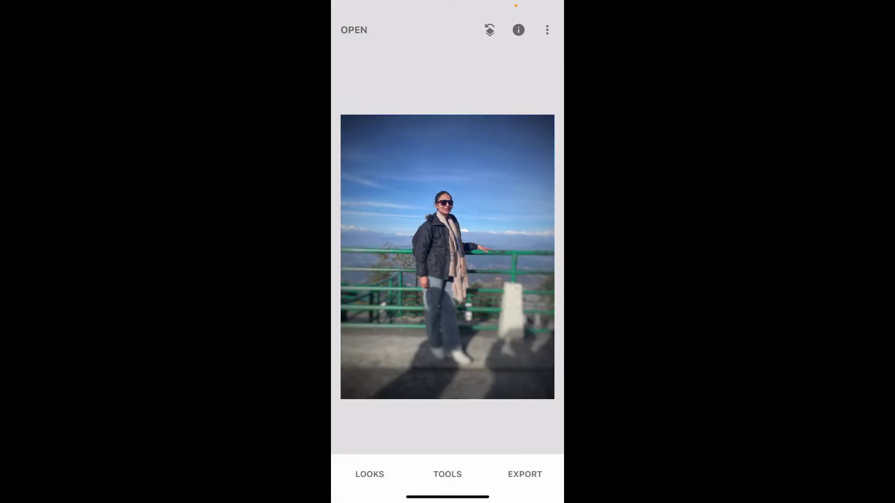